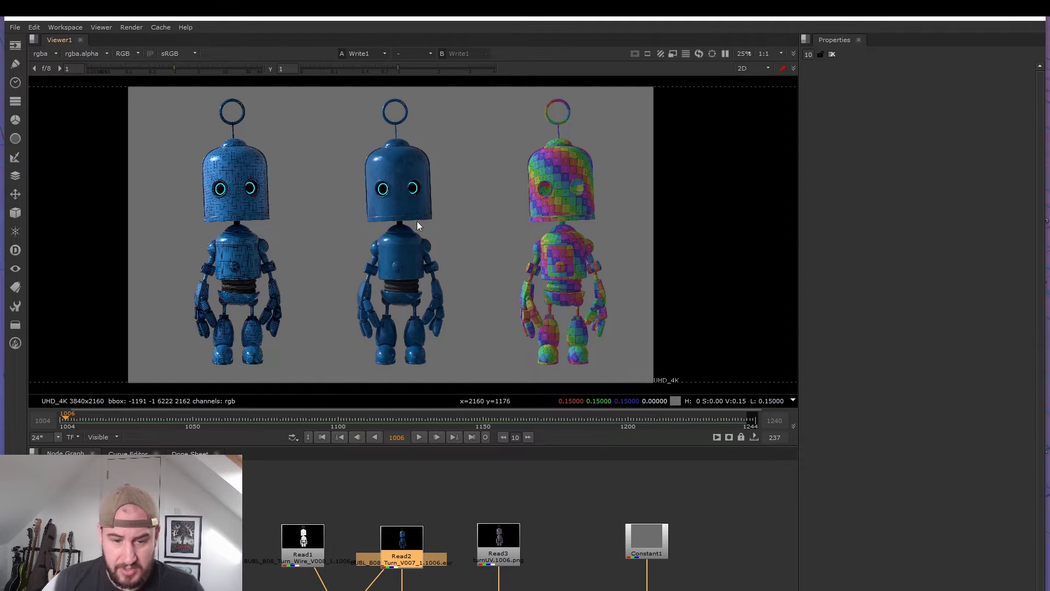
Start playback of the robot turntable comp in the Viewer
click(418, 437)
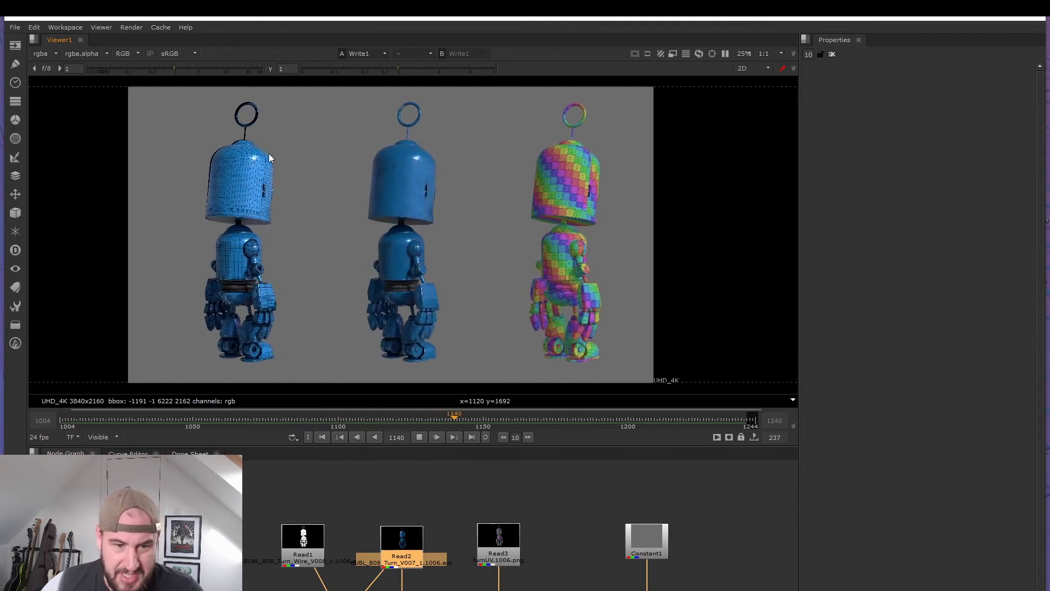
Stop playback at frame 1185, inspect the robot heads and bodies, then zoom out the Node Graph
click(419, 438)
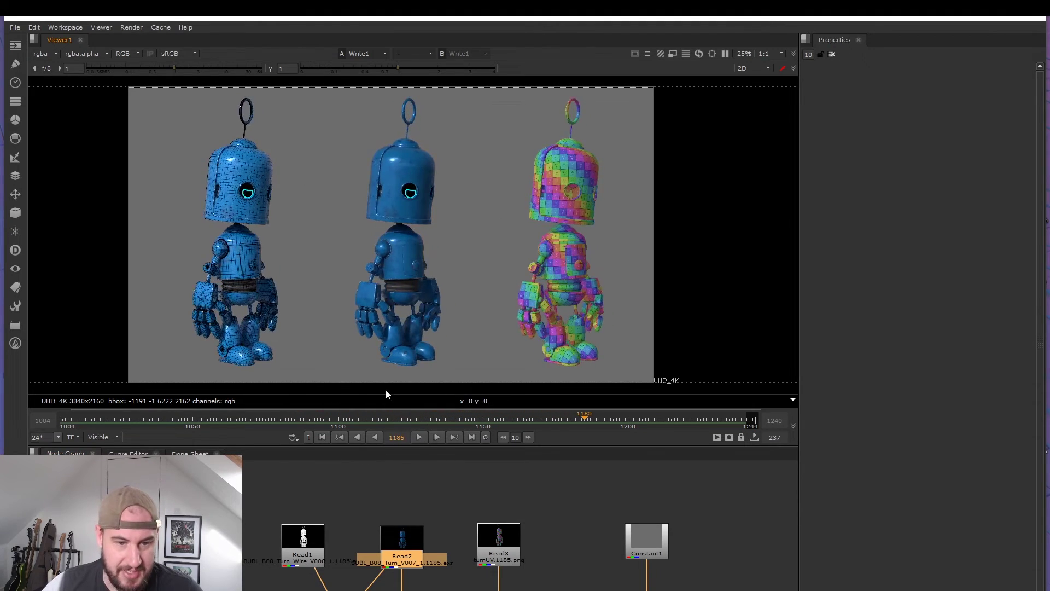
scroll(246, 219, up, 5)
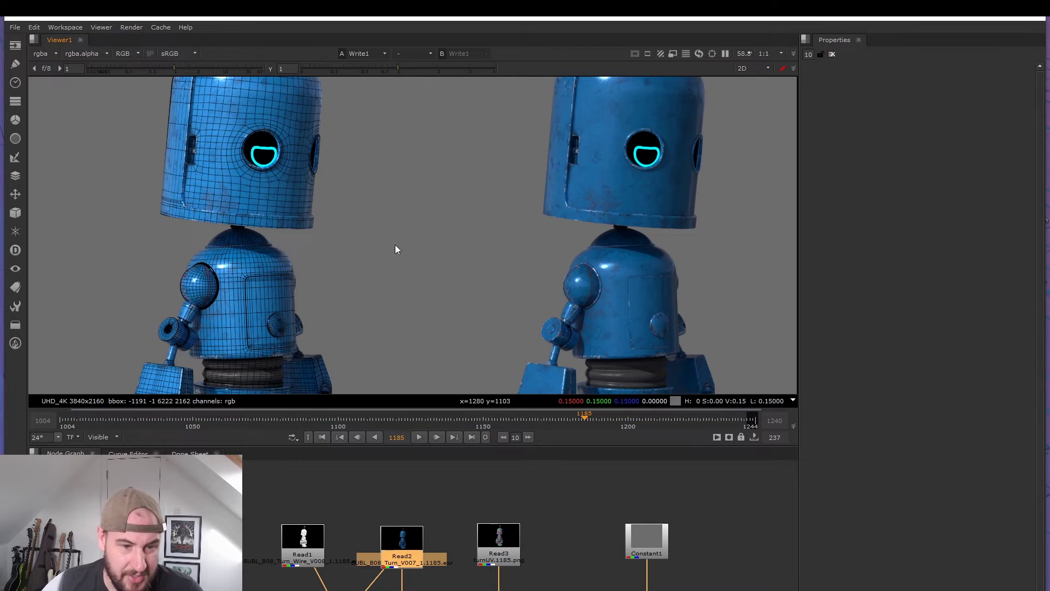
middle_drag(402, 184, 326, 278)
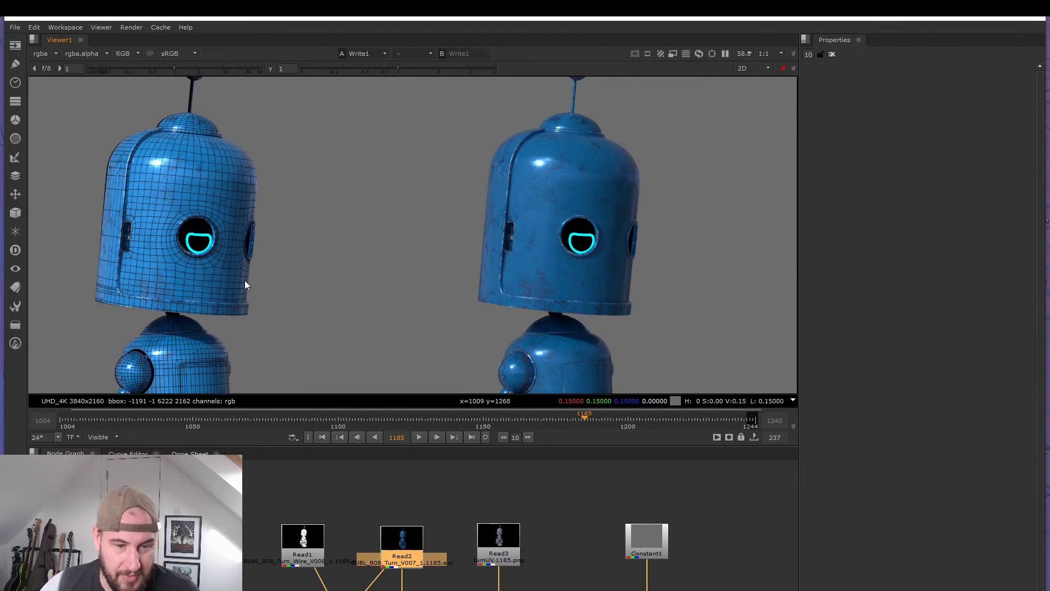
middle_drag(241, 284, 351, 231)
scroll(351, 232, down, 3)
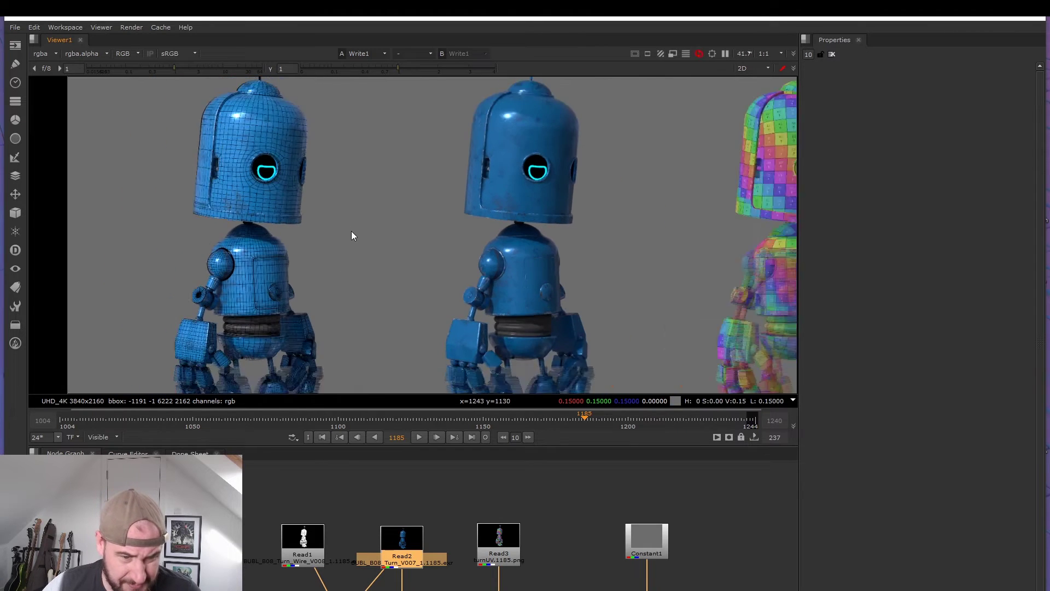
middle_drag(399, 259, 391, 208)
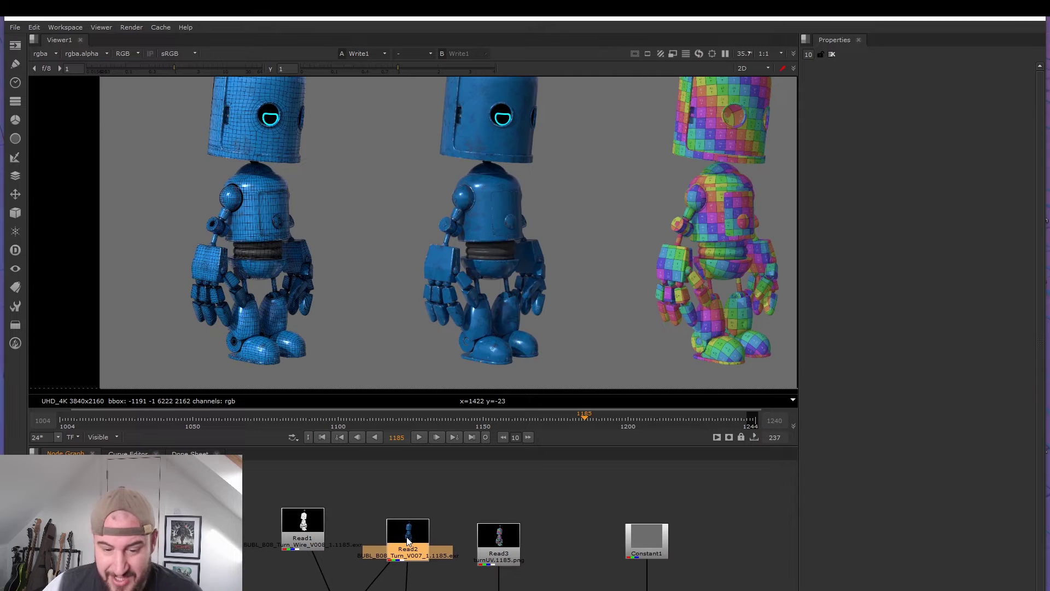
scroll(517, 514, down, 3)
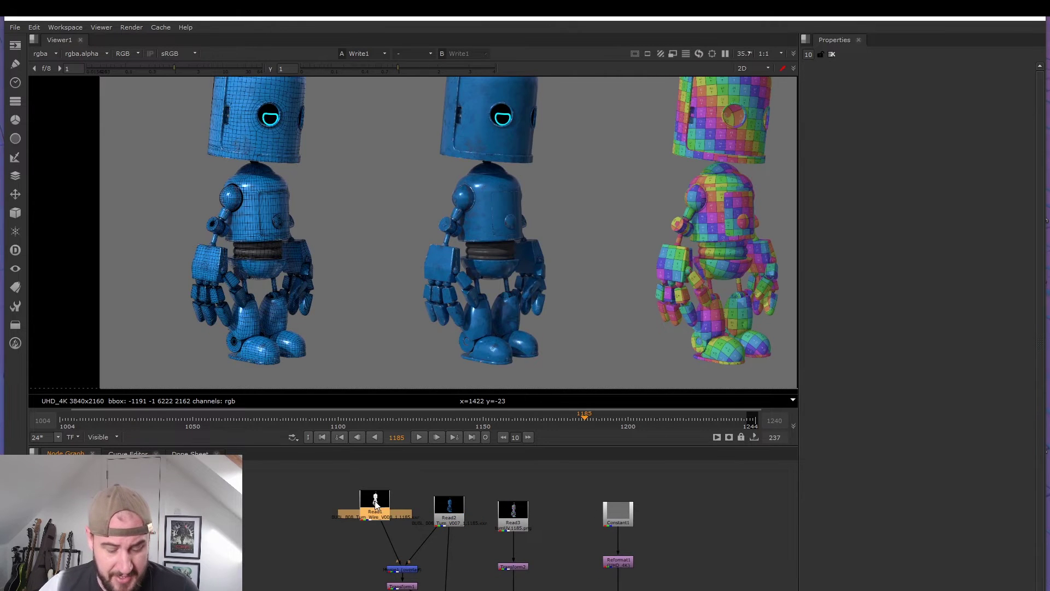
View the Read1 wireframe render alone, framing the robot's head and body at frame 1132
key(1)
scroll(536, 188, up, 5)
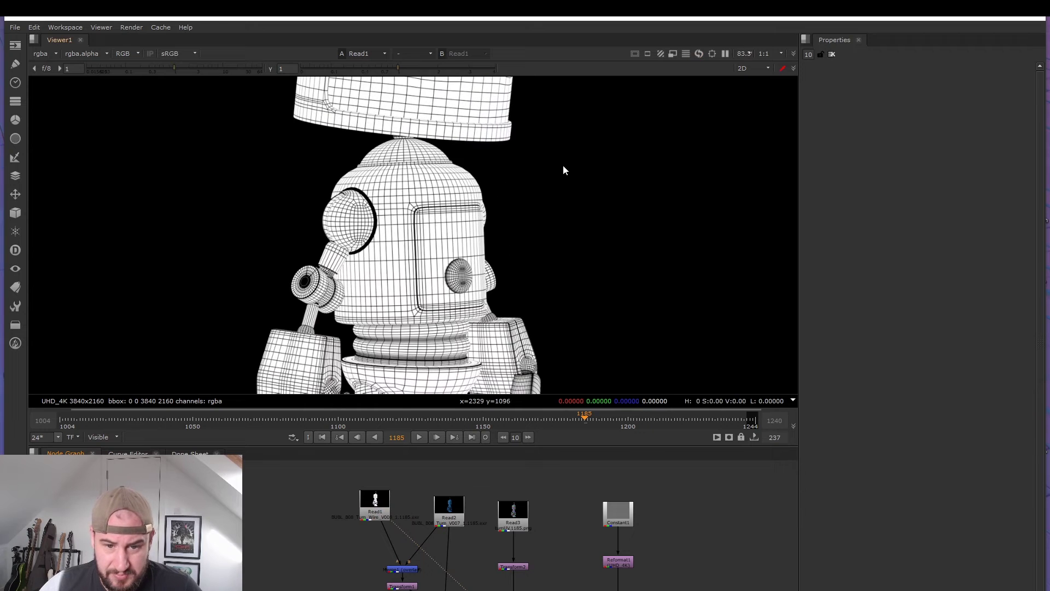
middle_drag(565, 157, 592, 277)
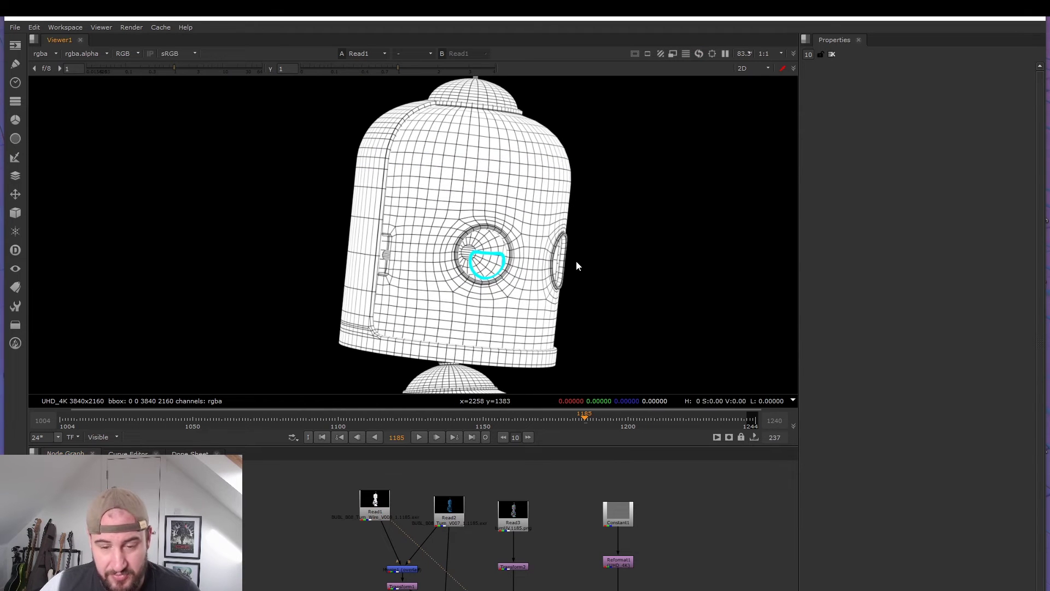
scroll(580, 264, down, 6)
middle_drag(629, 265, 555, 124)
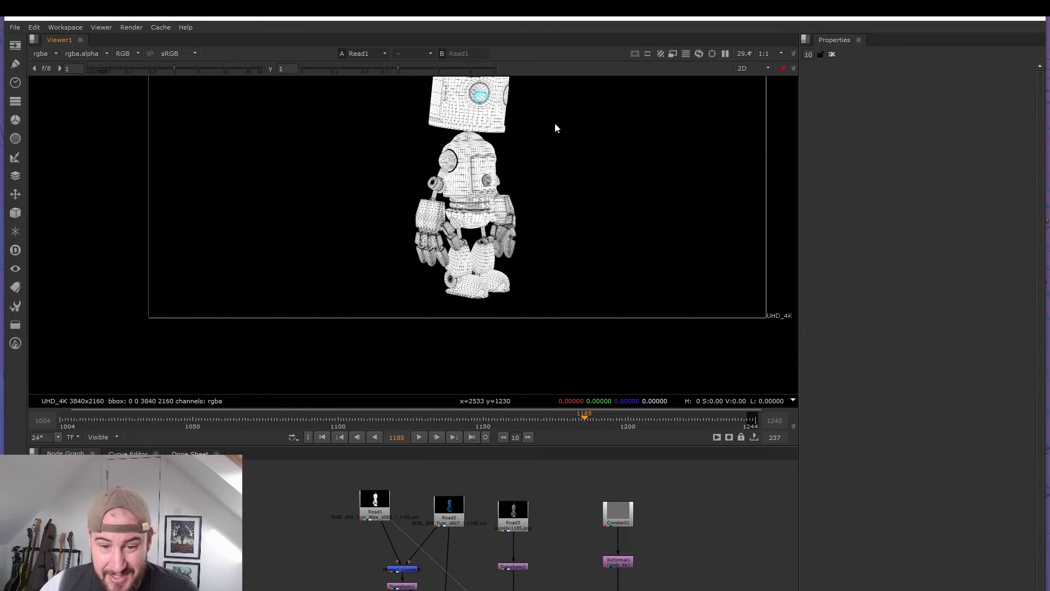
scroll(520, 221, up, 3)
middle_drag(521, 223, 460, 233)
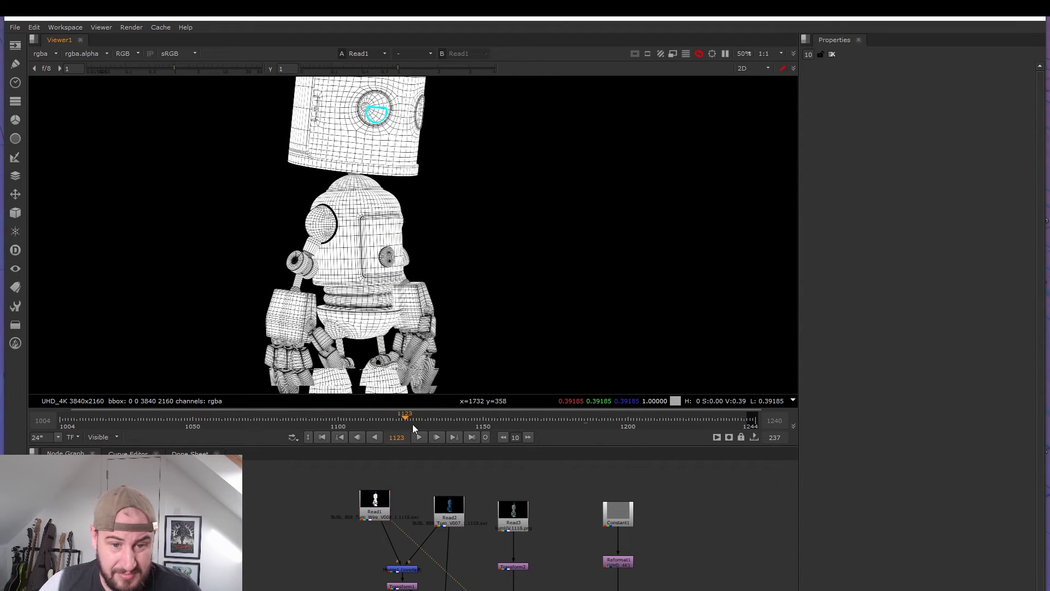
drag(413, 425, 431, 424)
scroll(543, 247, down, 4)
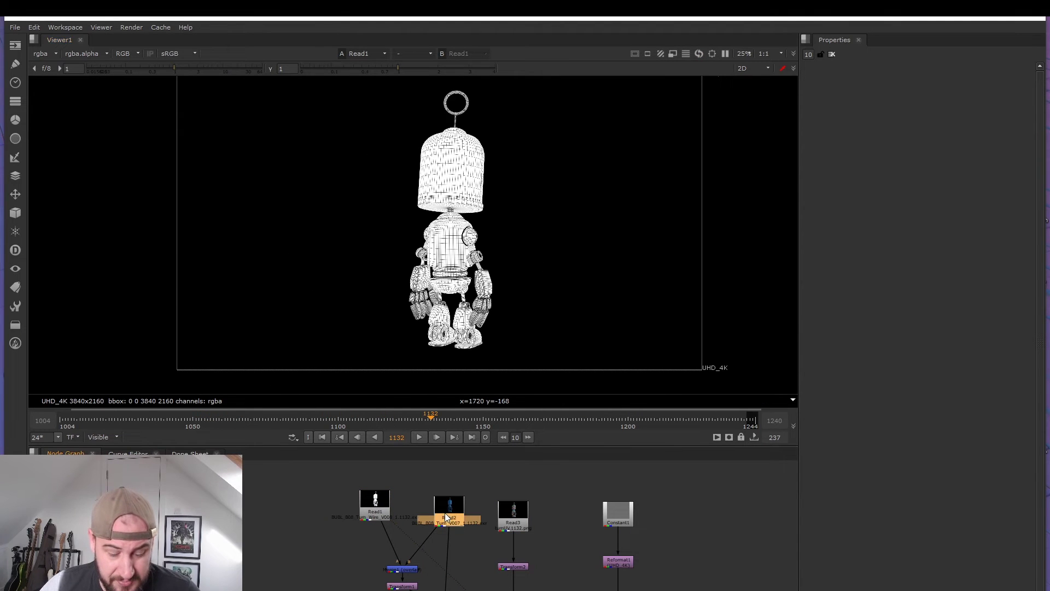
Check the blue beauty render, then view the Merge1 wireframe-over-beauty result and open its settings
key(1)
scroll(489, 183, up, 3)
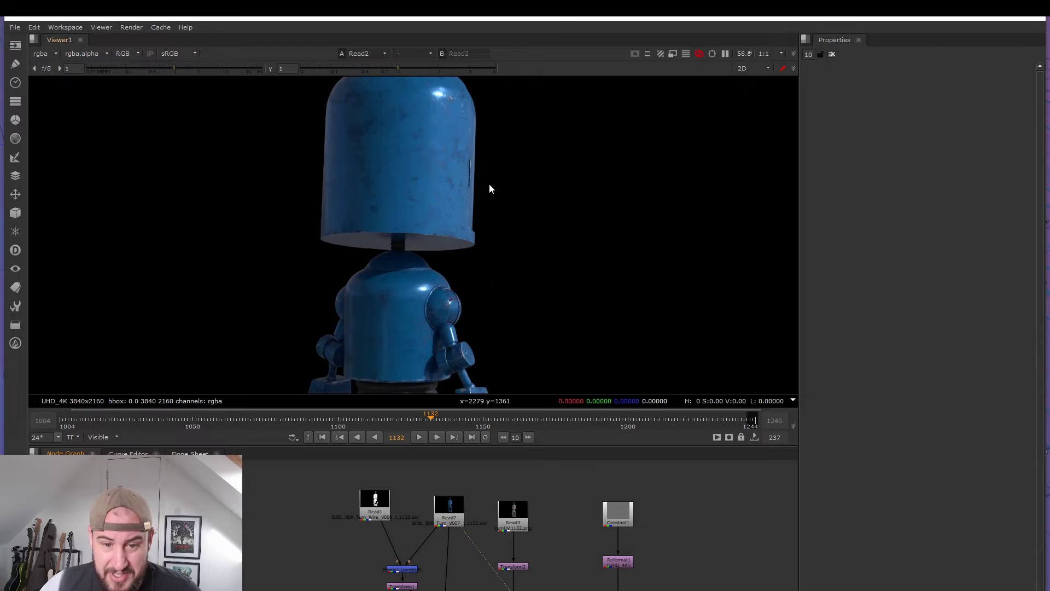
scroll(500, 270, down, 1)
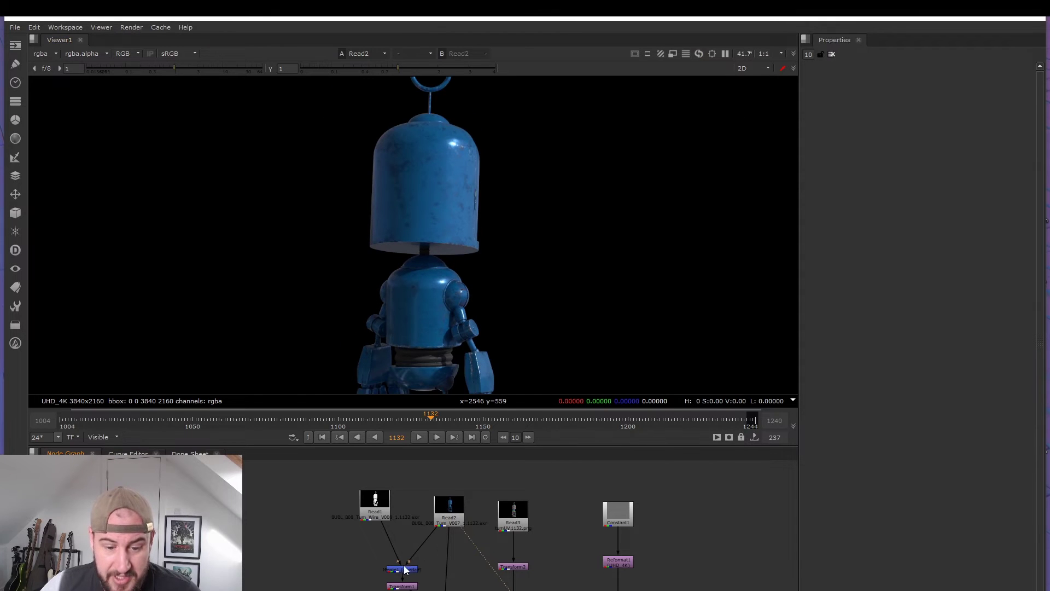
click(422, 539)
scroll(441, 252, up, 4)
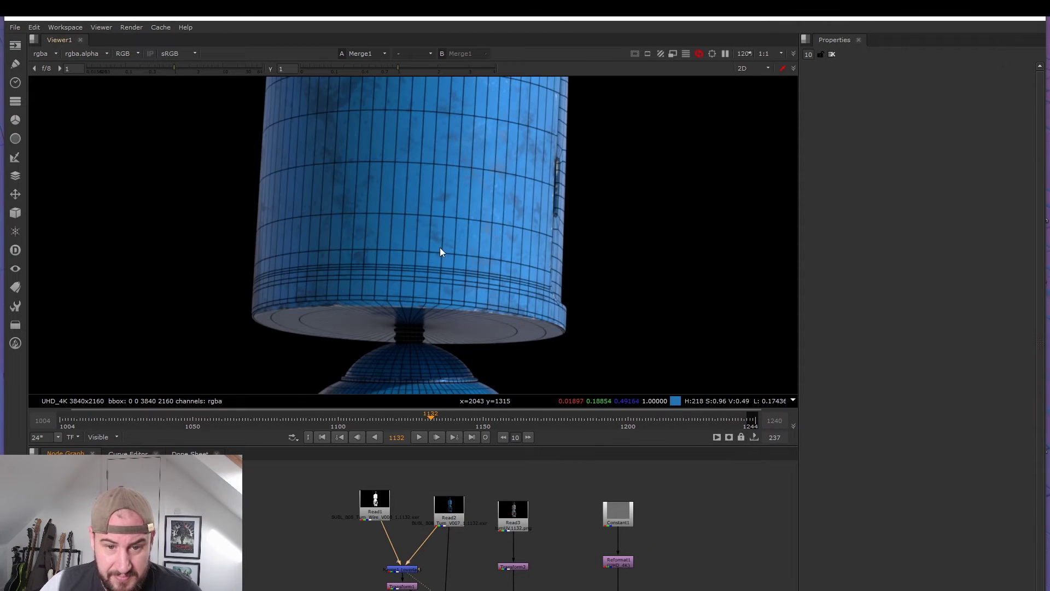
double_click(403, 571)
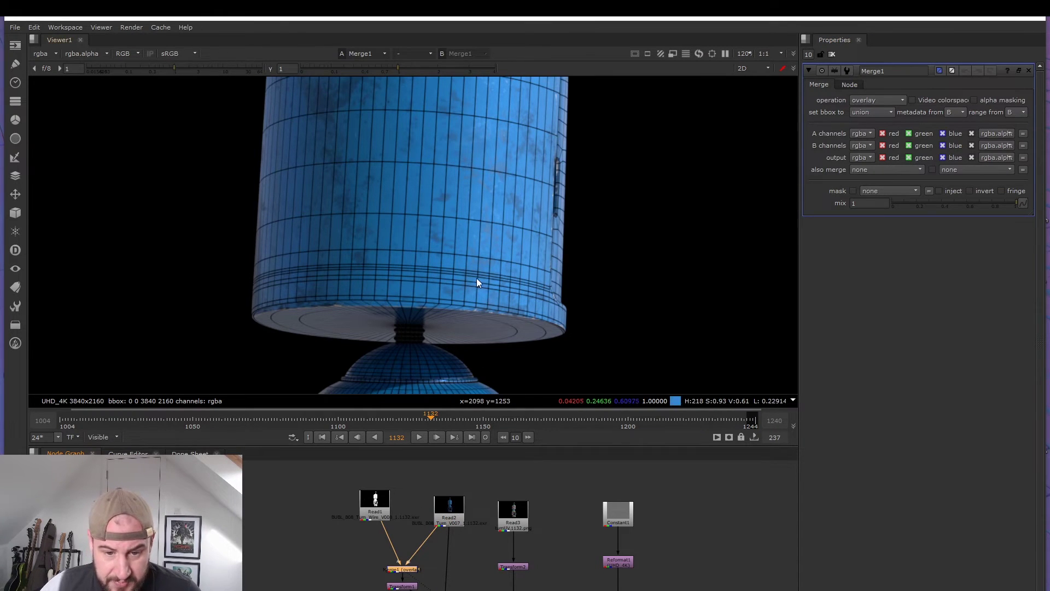
scroll(476, 277, down, 8)
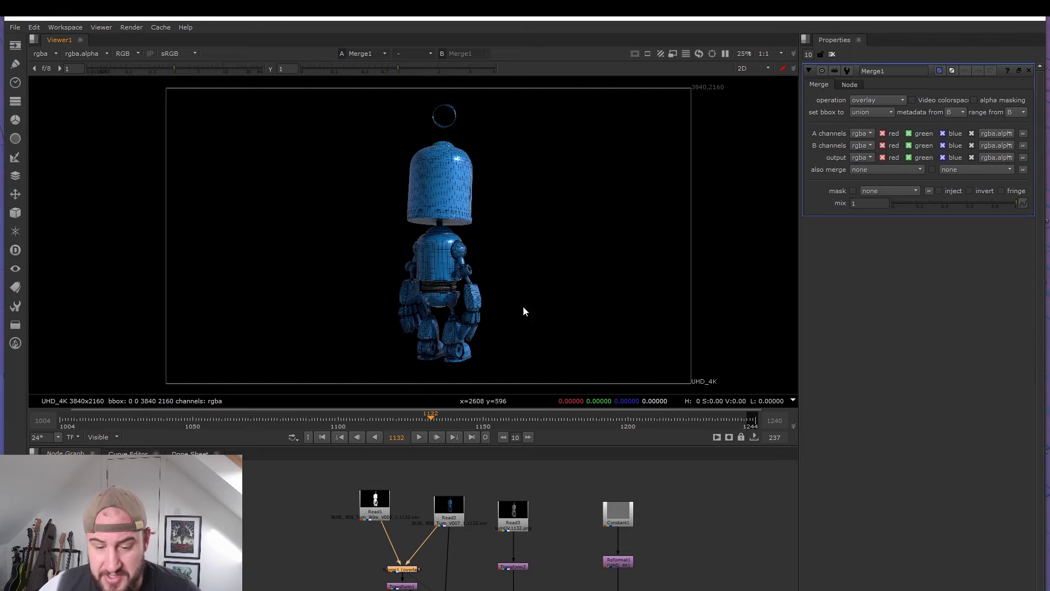
Open the grey Constant1 background's colour settings, then select the Write1 output
click(620, 515)
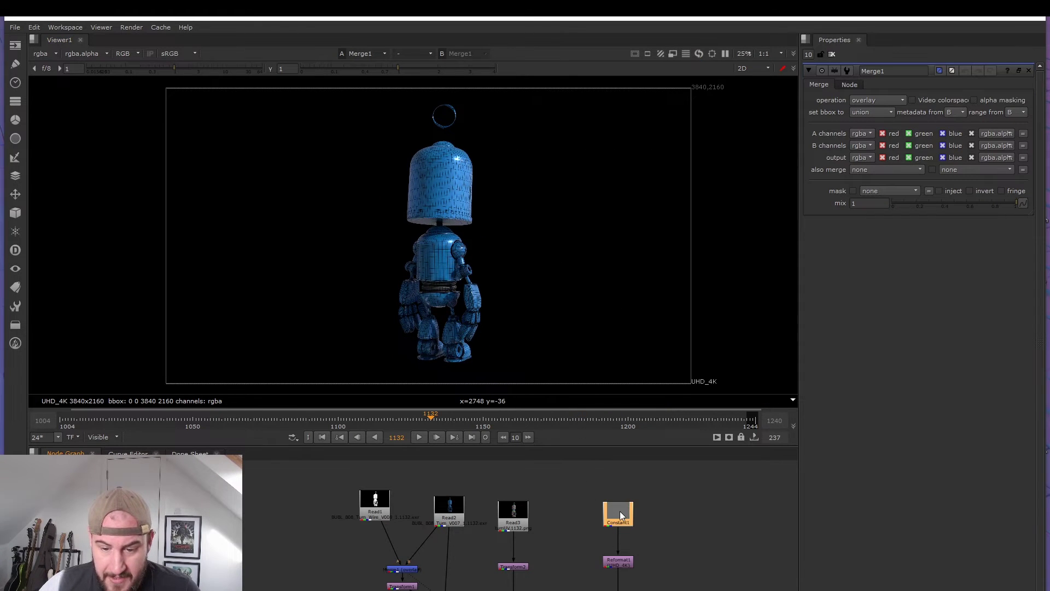
double_click(619, 515)
scroll(484, 553, down, 3)
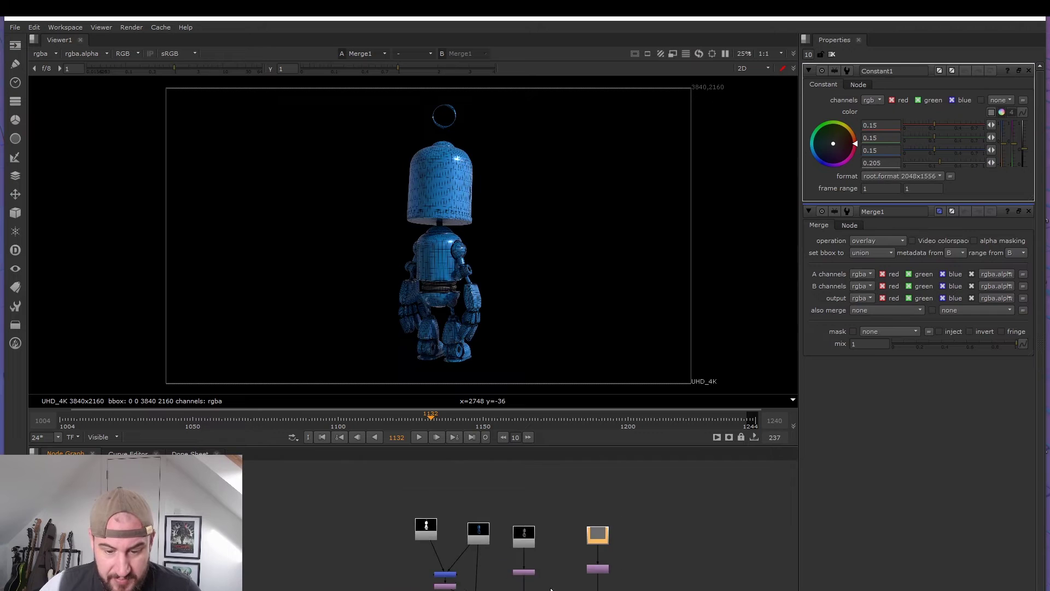
scroll(605, 550, up, 3)
click(606, 547)
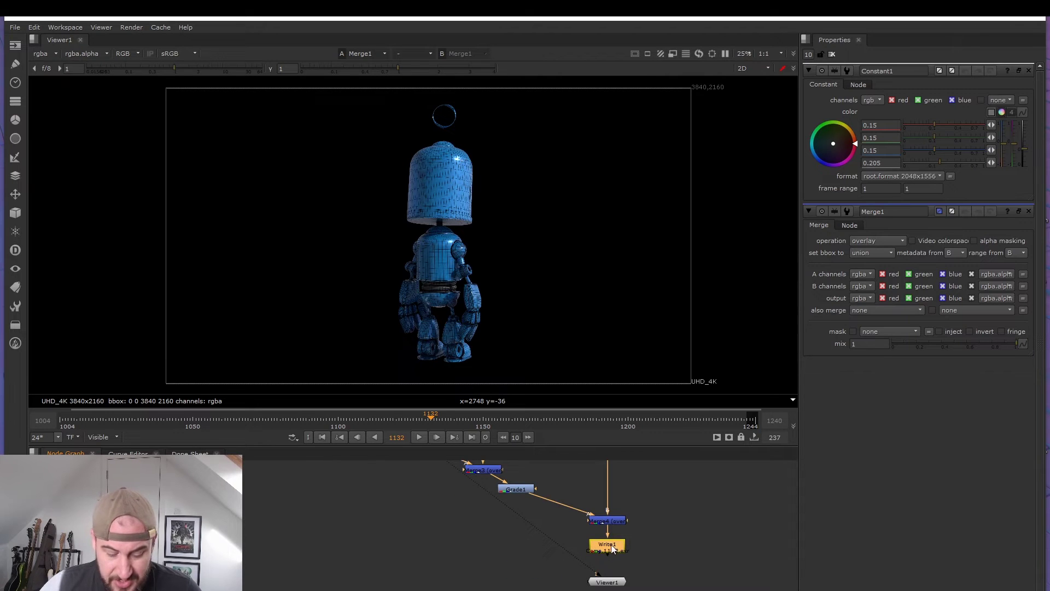
View the final Write1 comp and scrub the turntable between frames 1100 and 1224
key(1)
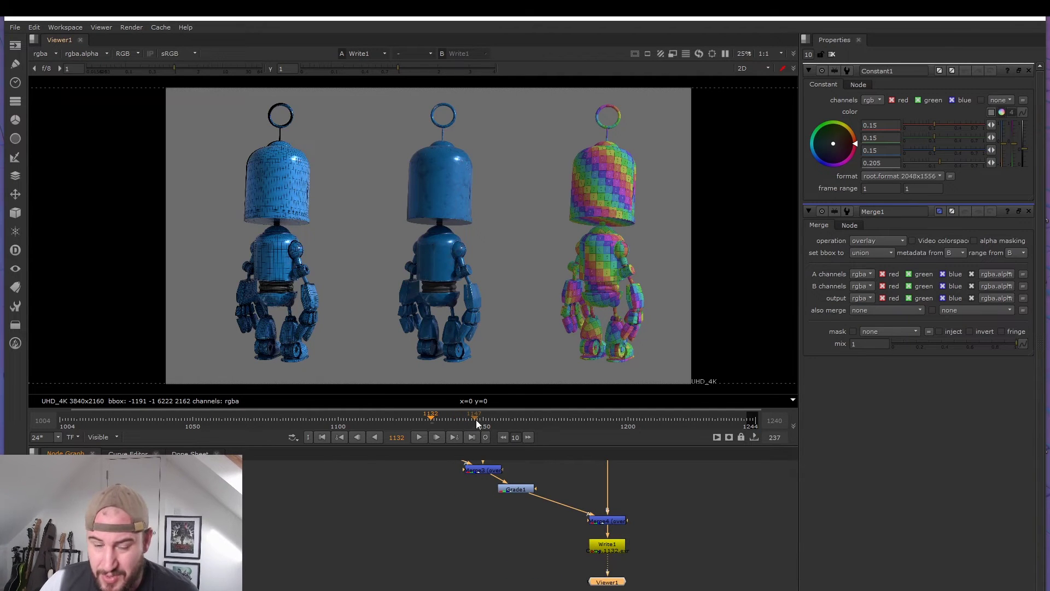
drag(492, 416, 438, 428)
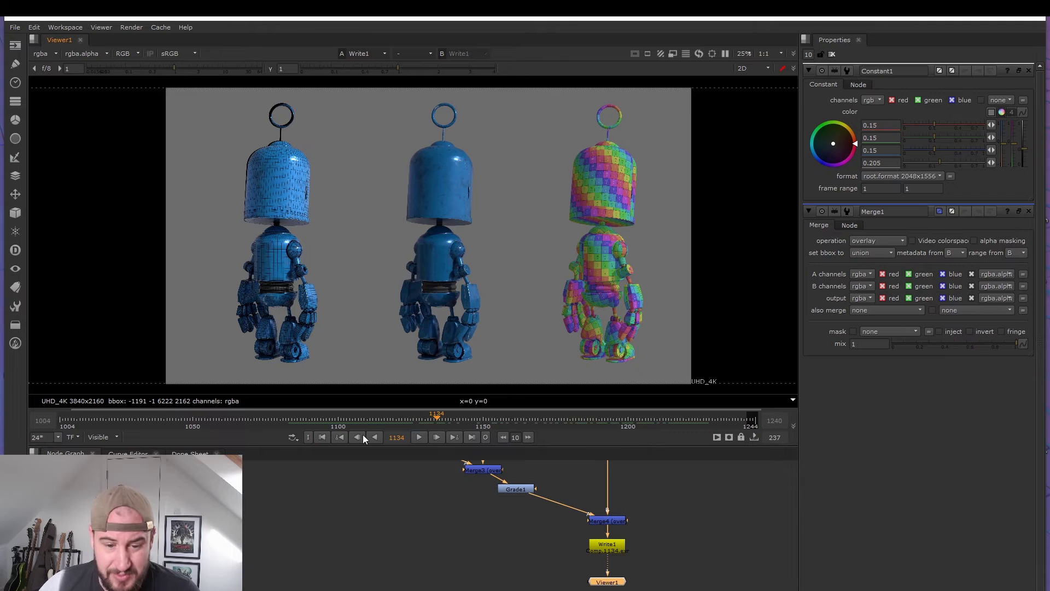
drag(378, 418, 680, 420)
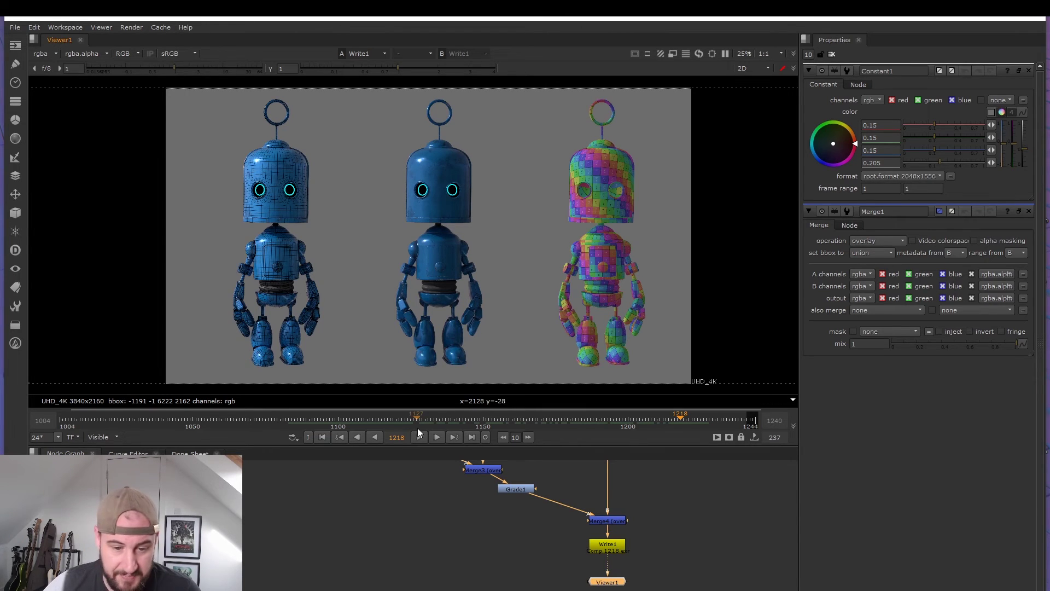
Scrub the turntable across frames 1150–1184, then pan the Node Graph up to the Read nodes
drag(402, 423, 590, 418)
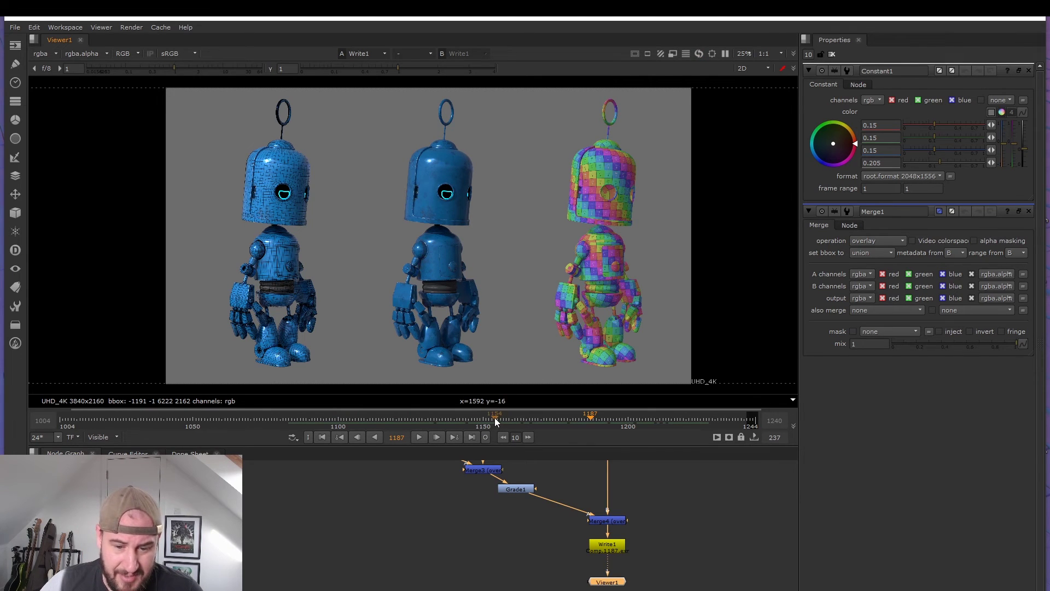
drag(488, 415, 657, 416)
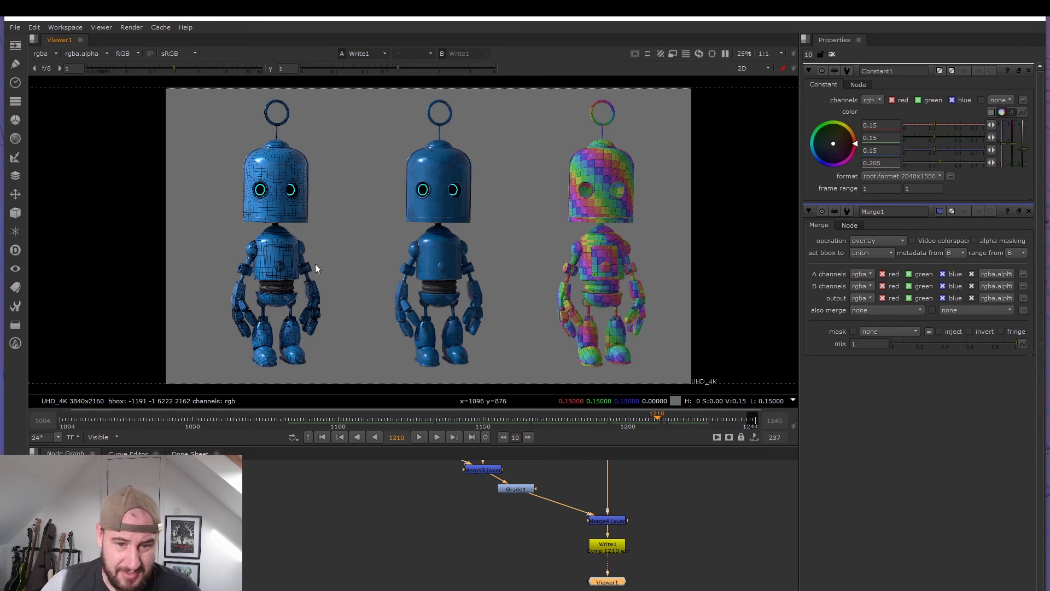
middle_drag(434, 527, 478, 494)
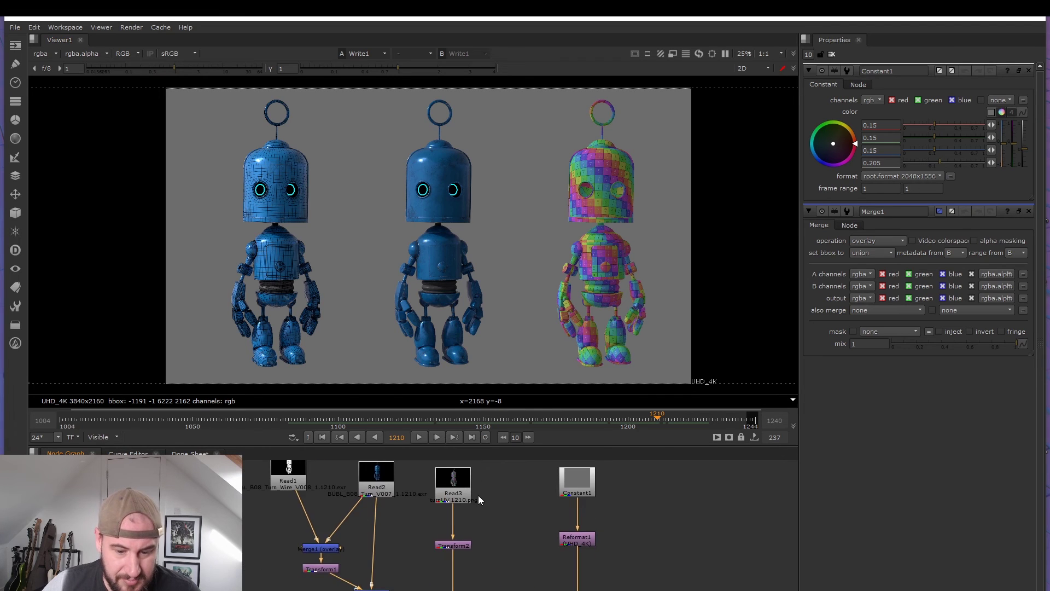
scroll(478, 494, down, 4)
click(468, 475)
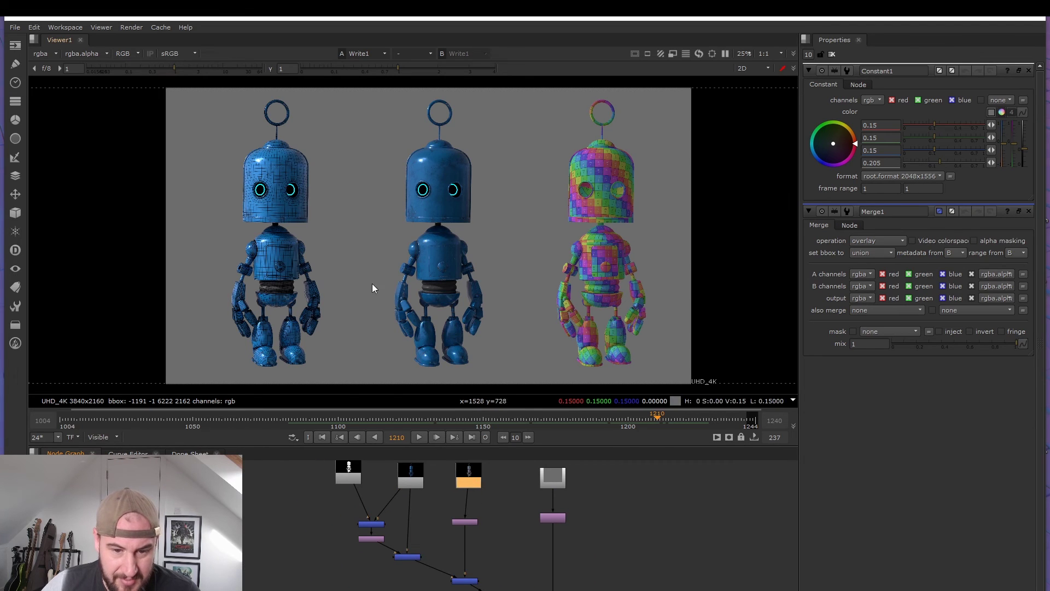